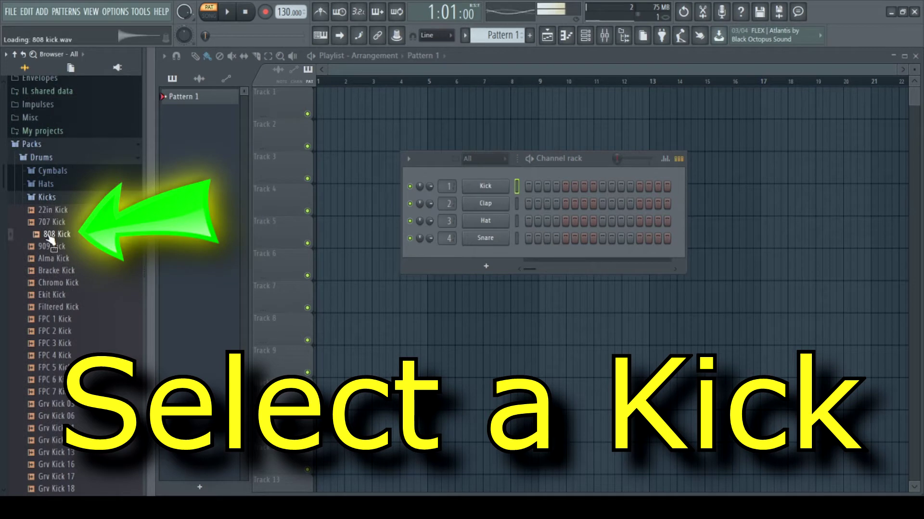
Step: Load the 808 Kick sample into the Kick channel and the 808 CH sample from the Hats folder into the Hat channel
left_click_drag(51, 237, 488, 192)
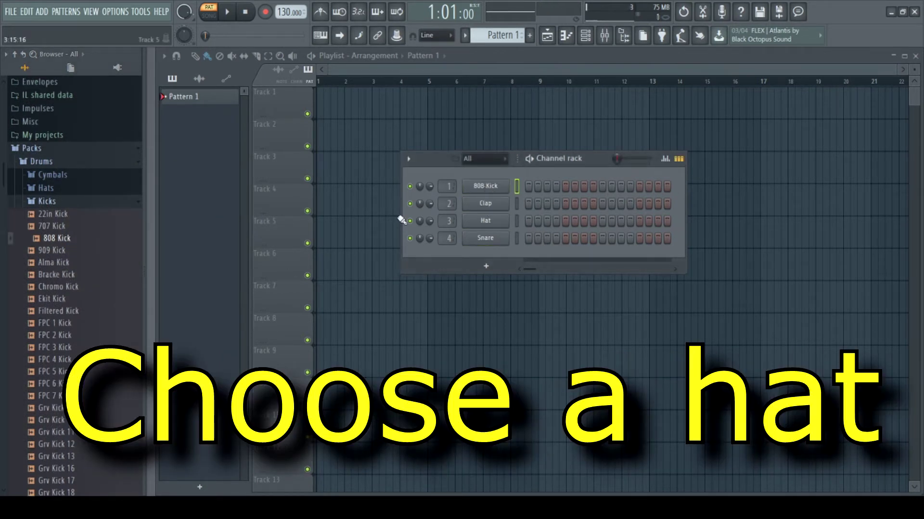
left_click(67, 202)
left_click(60, 186)
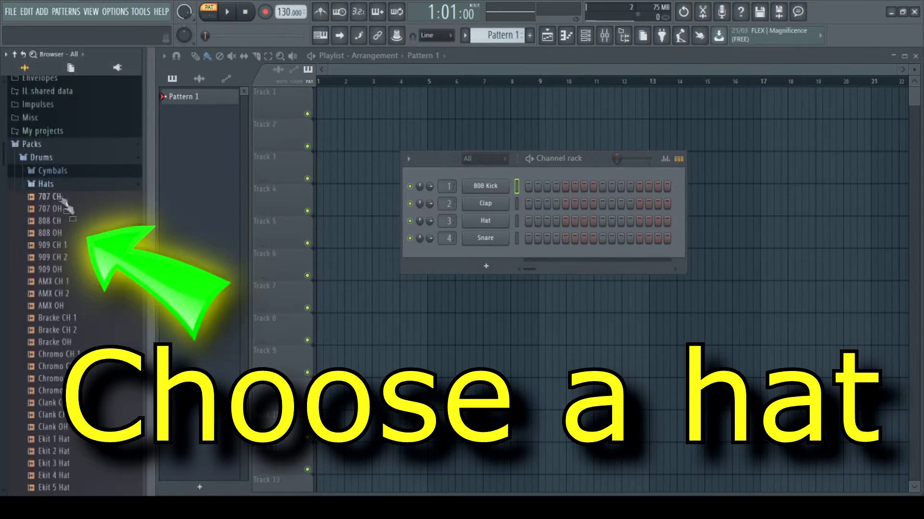
left_click(54, 221)
left_click_drag(54, 222, 467, 269)
left_click_drag(500, 239, 491, 222)
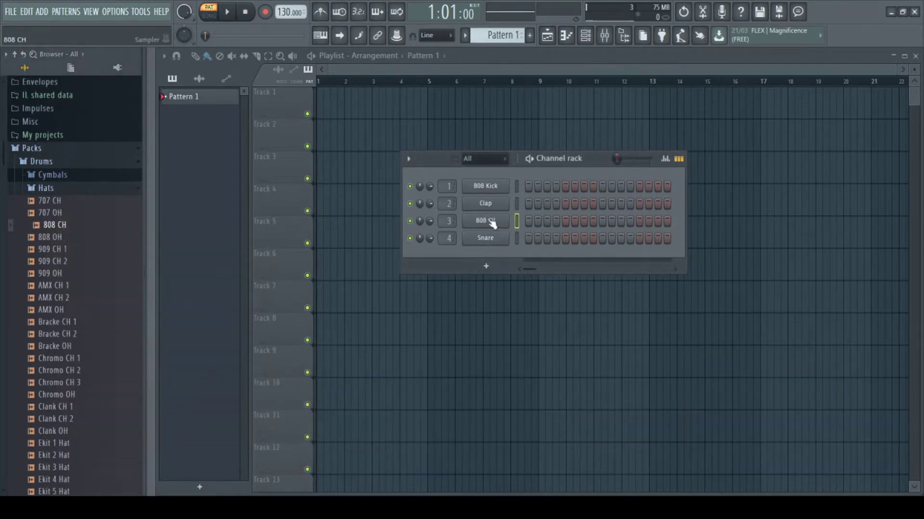
Step: Load the 808 Snare sample from the Snares folder of the Drums pack into the Snare channel
left_click(49, 190)
left_click(51, 252)
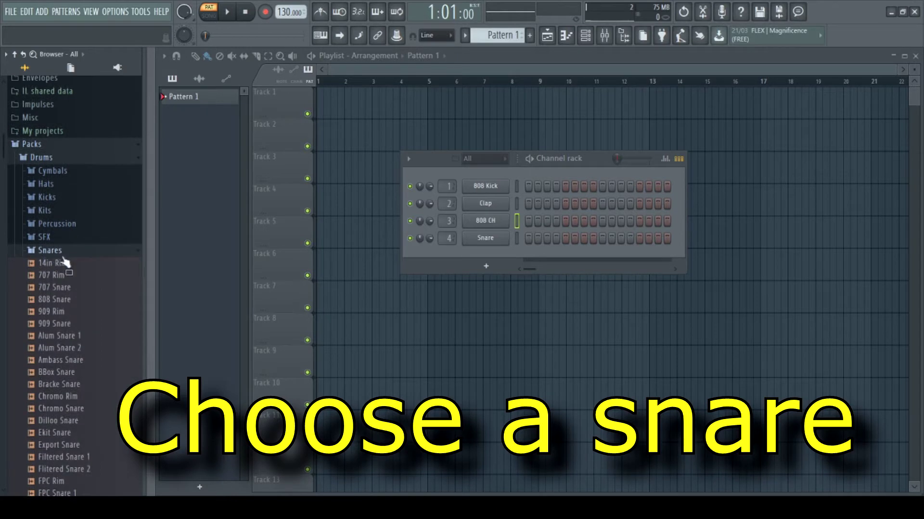
scroll(99, 278, "down", 4)
scroll(99, 278, "up", 2)
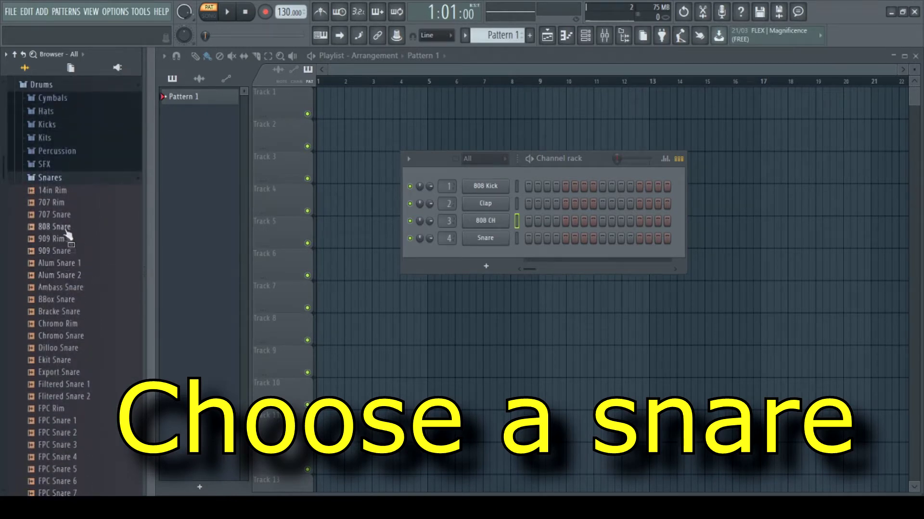
left_click(67, 230)
left_click_drag(66, 228, 90, 235)
left_click_drag(481, 239, 483, 240)
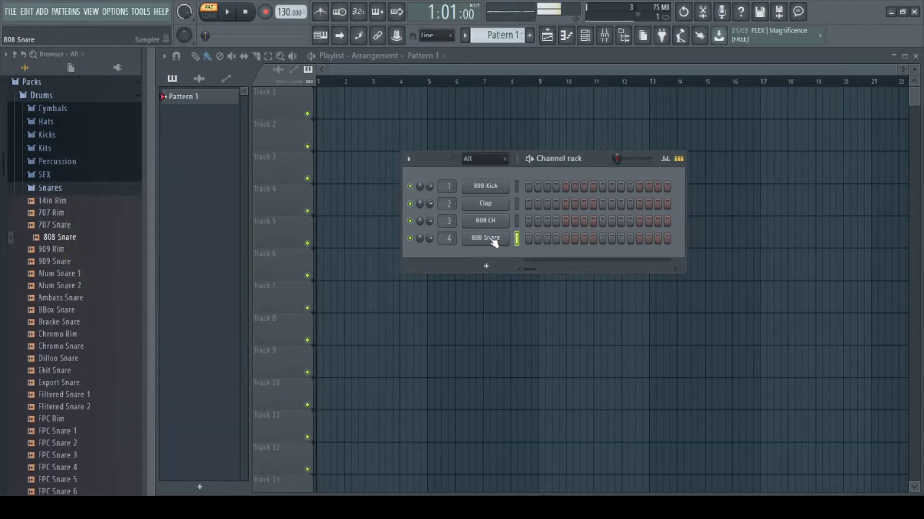
Step: Inspect Insert 4 in the mixer and return to the channel rack
left_click(604, 35)
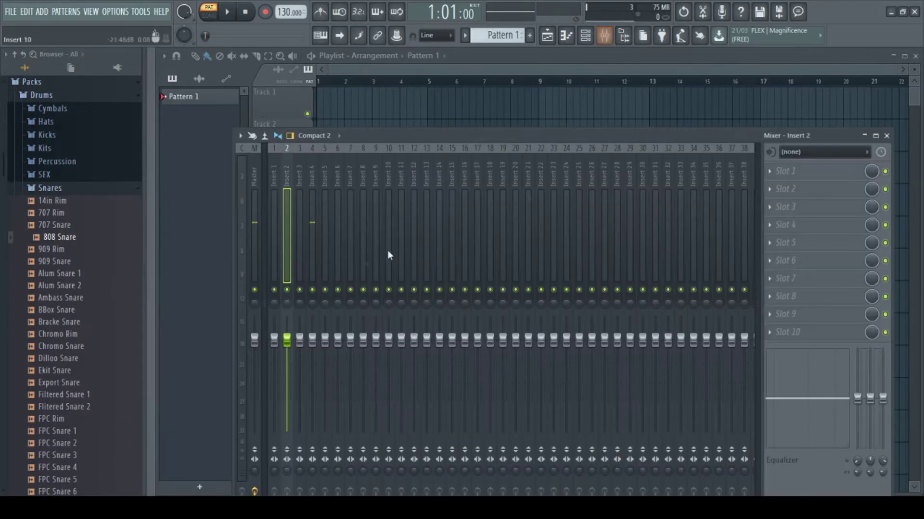
left_click(312, 341)
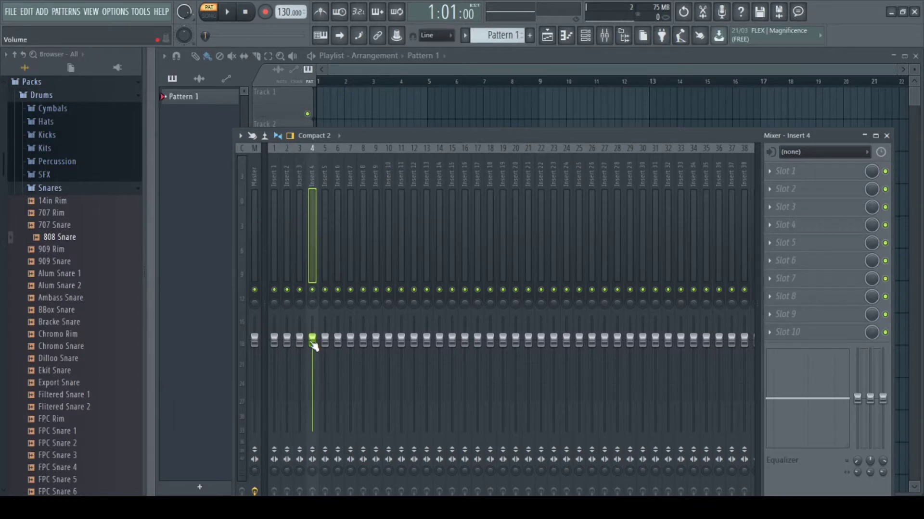
left_click(510, 78)
left_click(592, 42)
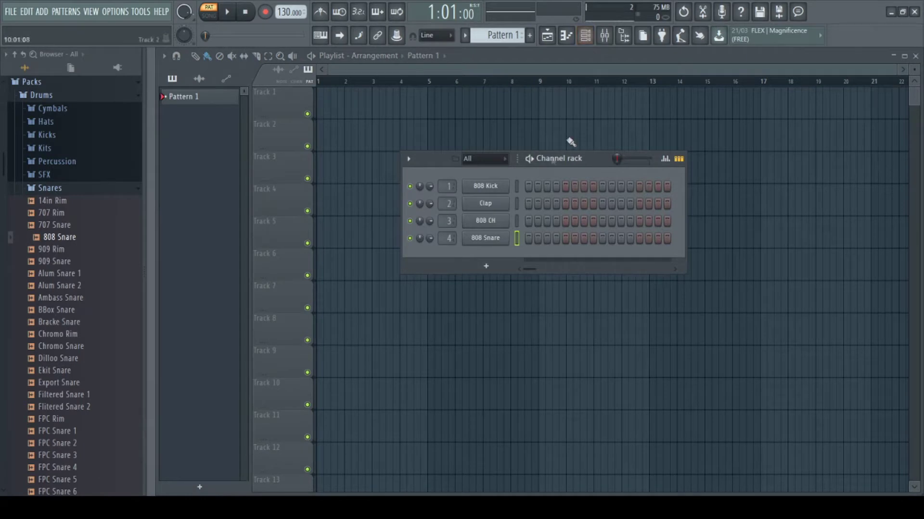
Step: Collapse the Snares and Drums folders and open the Claps folder of the Drums (ModeAudio) pack
left_click(57, 189)
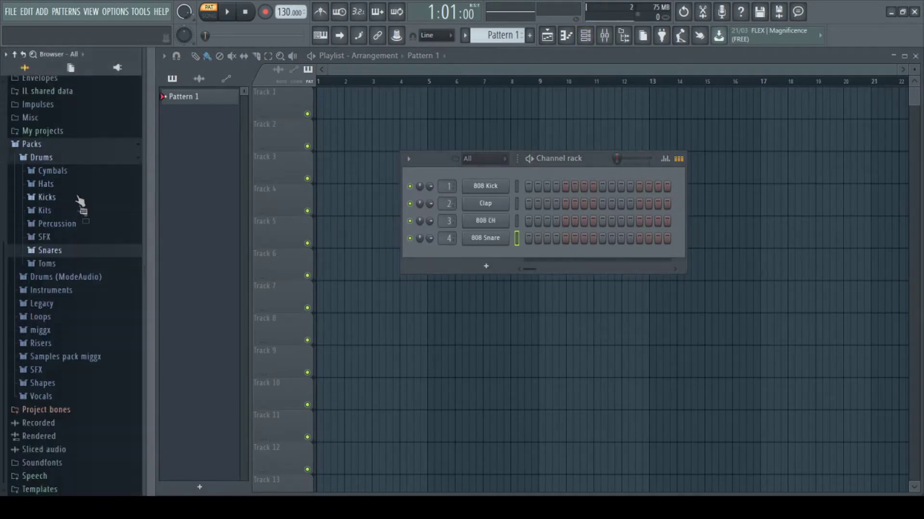
left_click(52, 160)
left_click(66, 277)
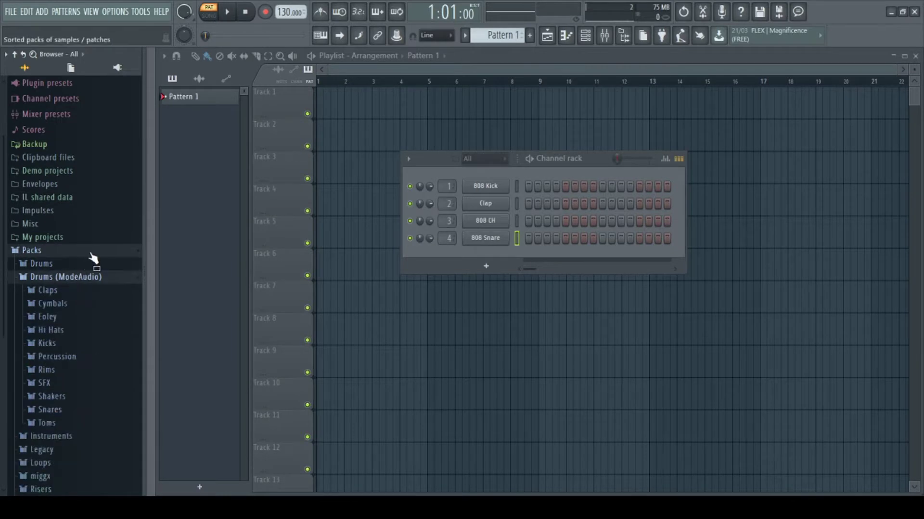
left_click(81, 220)
Step: Audition the Attack Clap samples from 01 to 16 and compare the favourites between 04 and 09 again
left_click(80, 156)
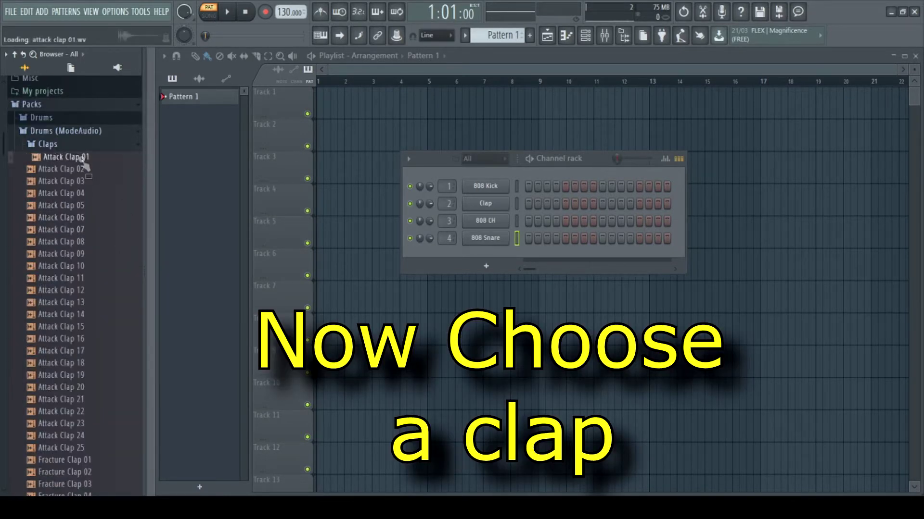
left_click(74, 169)
left_click(72, 181)
left_click(77, 193)
left_click(79, 205)
left_click(84, 217)
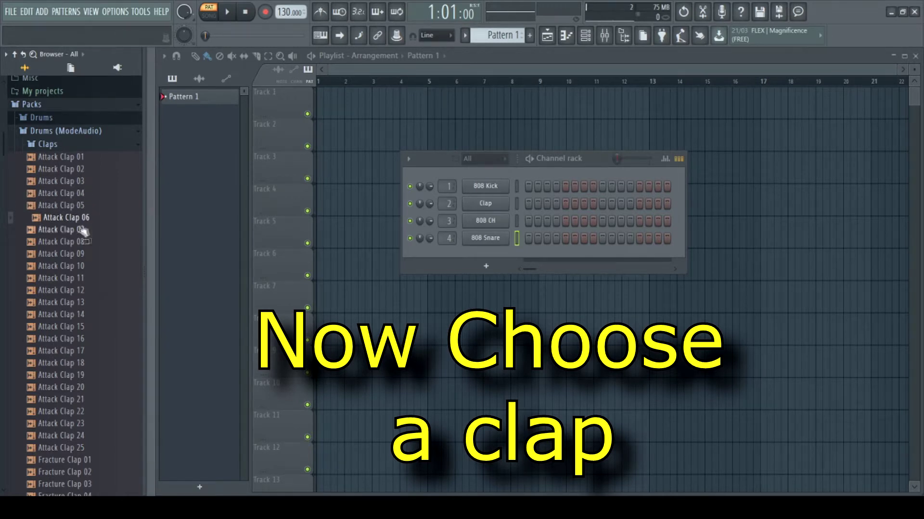
left_click(67, 229)
left_click(70, 242)
left_click(70, 253)
left_click(70, 266)
left_click(69, 278)
left_click(70, 290)
left_click(70, 302)
left_click(70, 314)
left_click(70, 327)
left_click(70, 338)
left_click(82, 255)
left_click(71, 230)
left_click(69, 218)
left_click(67, 194)
left_click(74, 207)
left_click(73, 230)
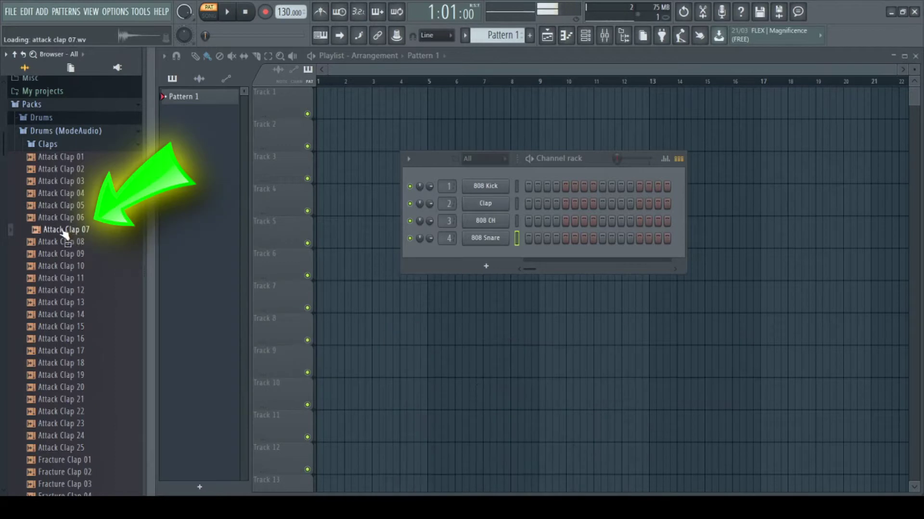
left_click(66, 243)
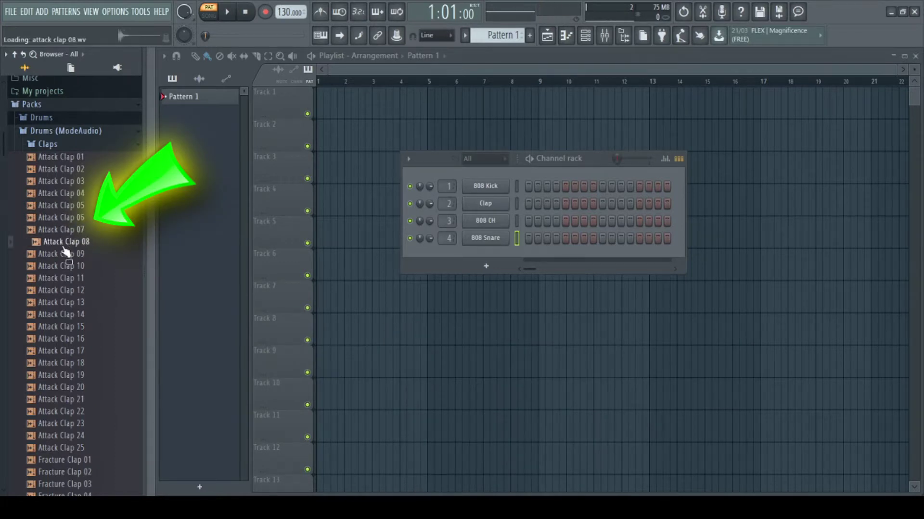
Step: Load the Attack Clap 07 sample into the Clap channel
left_click(65, 236)
left_click_drag(64, 233, 83, 235)
left_click_drag(474, 208, 475, 207)
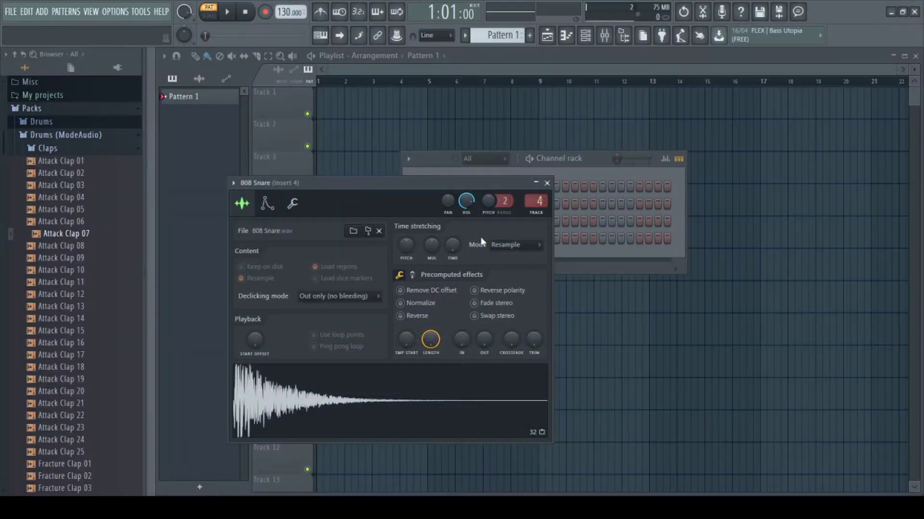
Step: Close the 808 Snare settings, place the snare on step 15, and program 808 CH on steps 1, 3, 5, 7 and 9 to 16
left_click(547, 183)
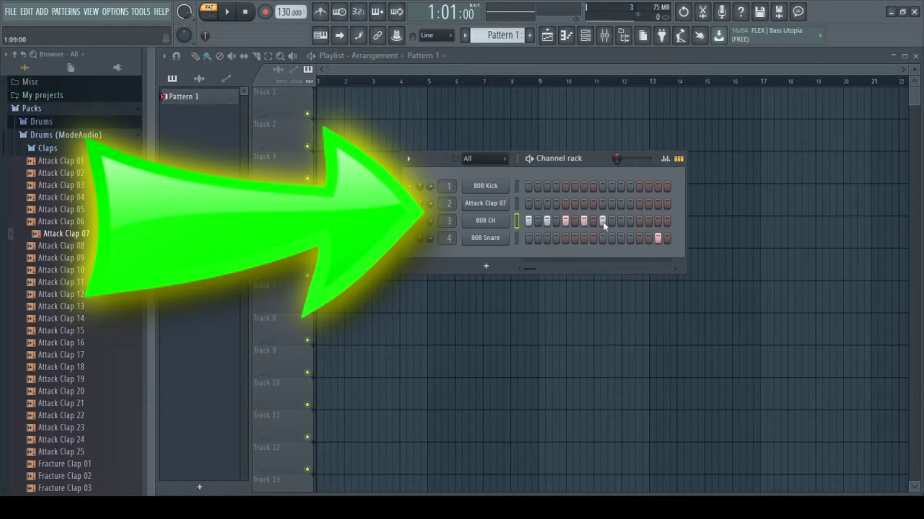
left_click_drag(602, 221, 667, 227)
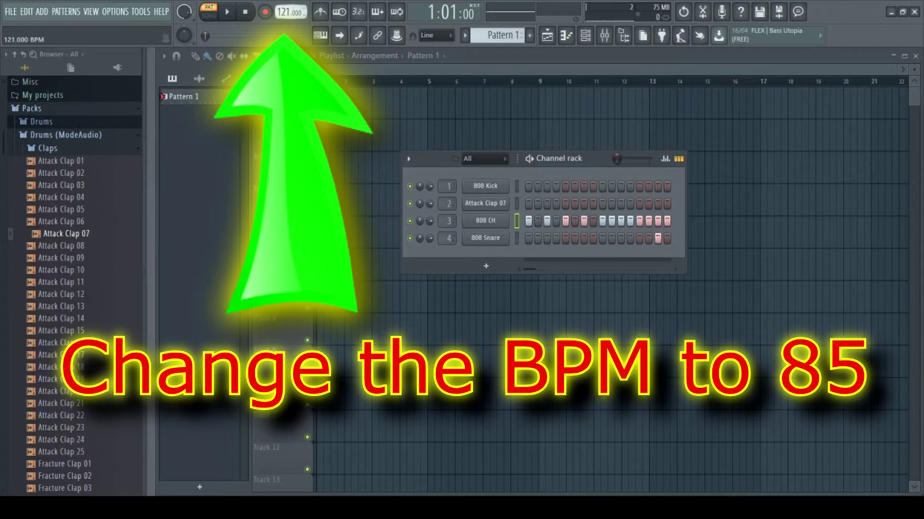
Step: Set the project tempo to 85 BPM and start playing the pattern
left_click_drag(284, 12, 285, 17)
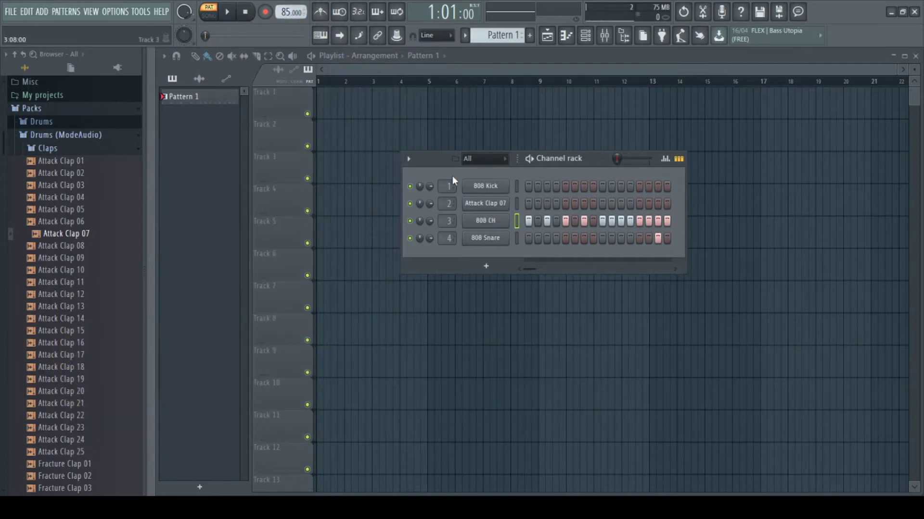
left_click(227, 12)
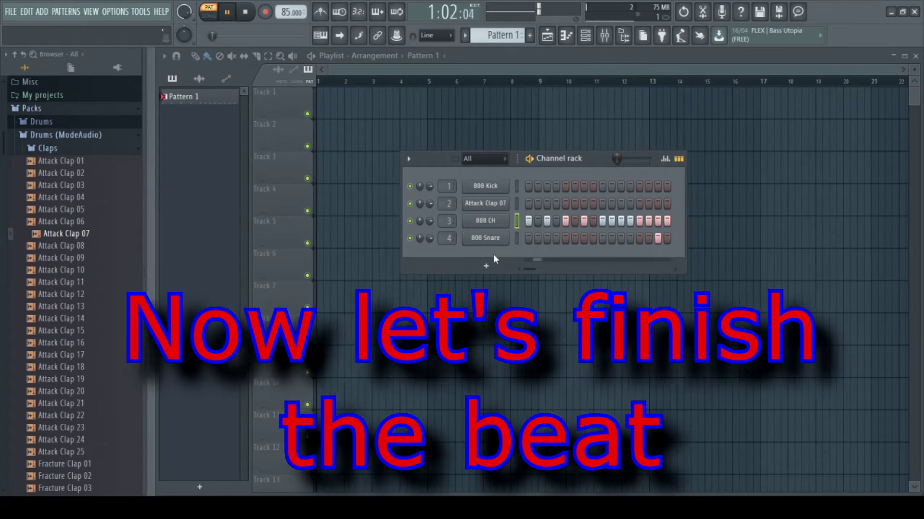
Step: Place Attack Clap 07 hits on steps 5 and 13, leaving its channel settings closed
left_click(484, 203)
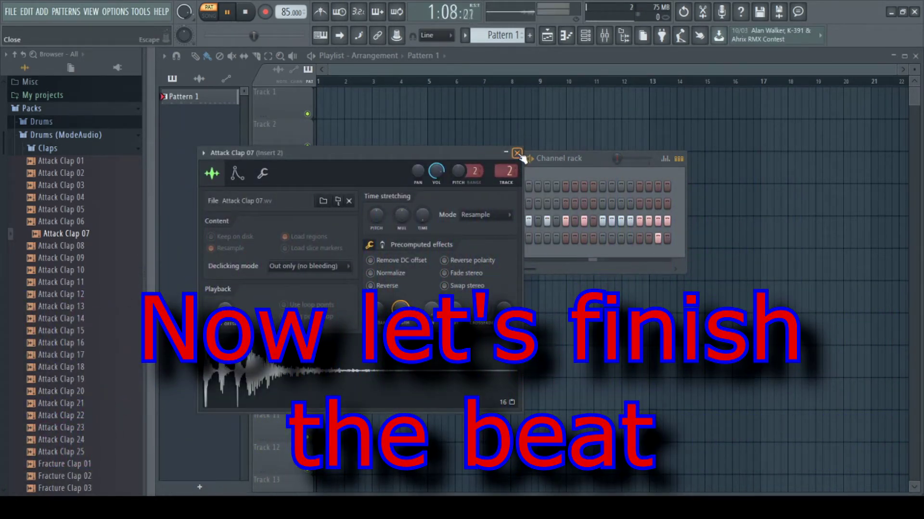
left_click(517, 154)
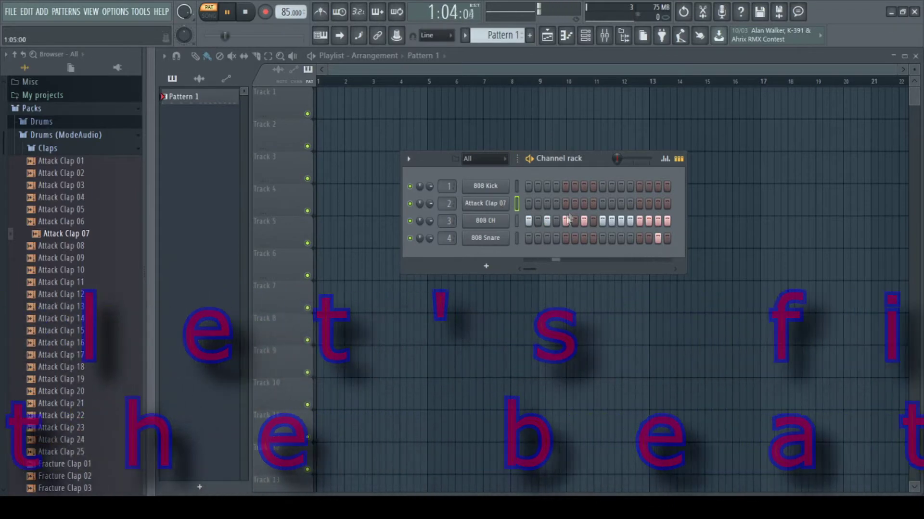
left_click(567, 204)
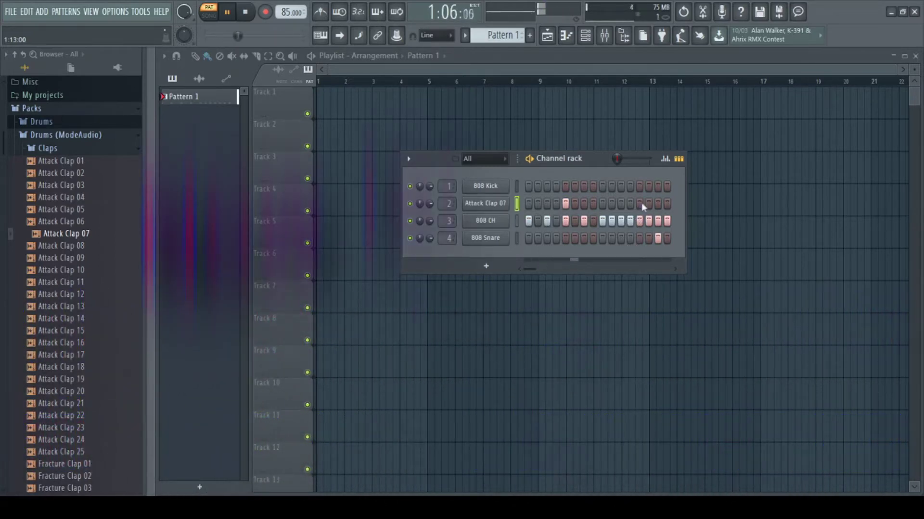
left_click(640, 204)
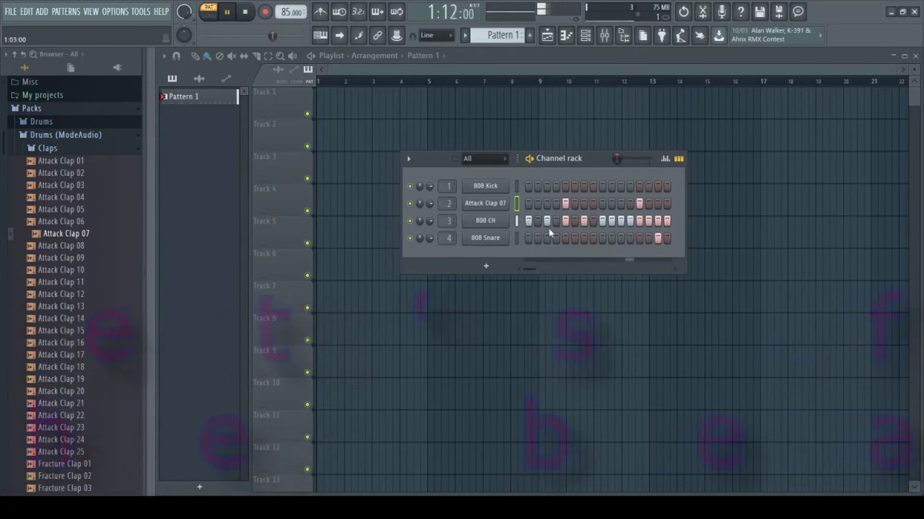
Step: Place 808 Kick hits on steps 1, 4, 8, 10 and 12 and restart playback from the beginning
left_click(528, 186)
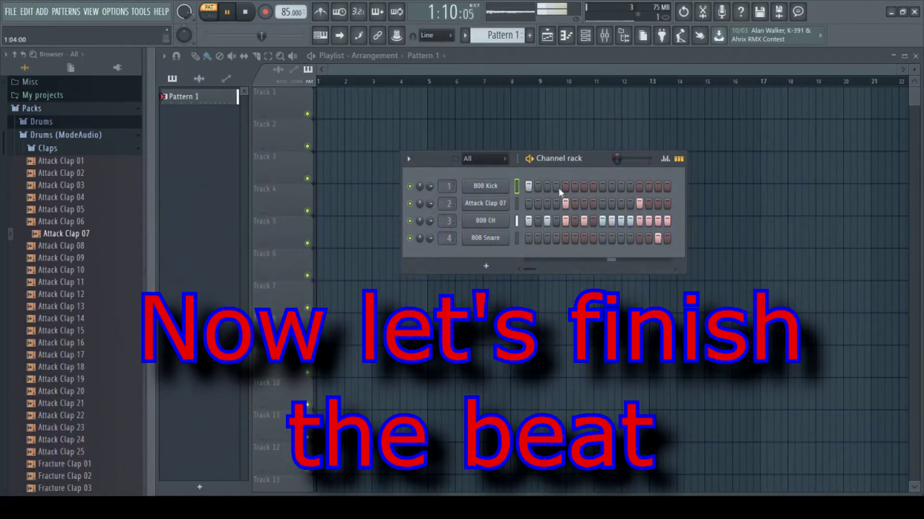
left_click(556, 186)
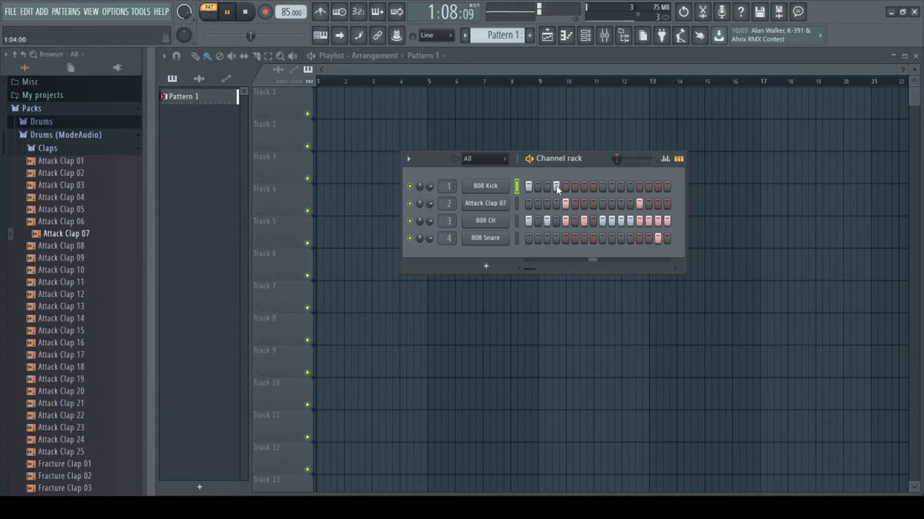
left_click(593, 187)
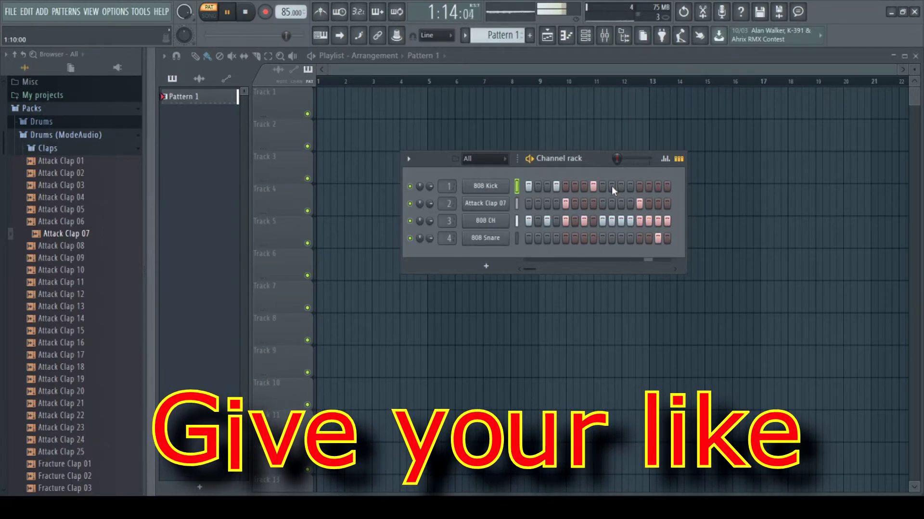
left_click(611, 187)
left_click(630, 186)
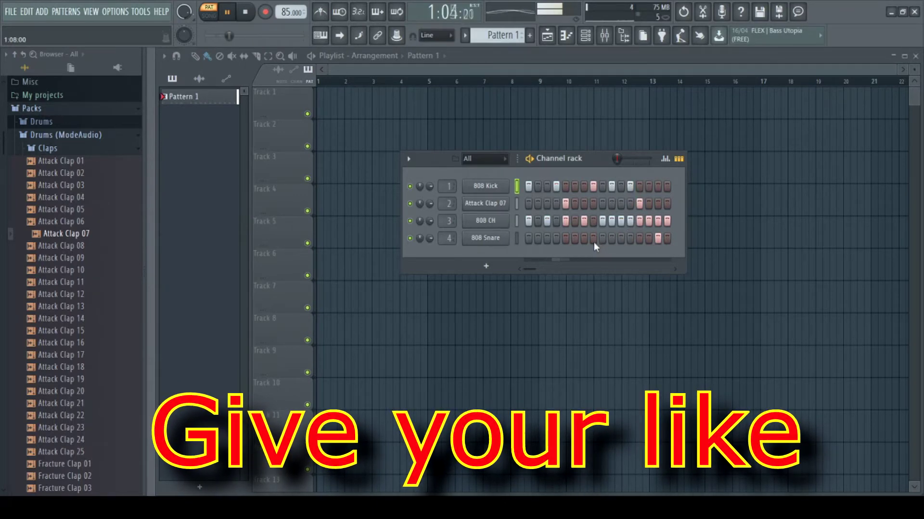
key("space")
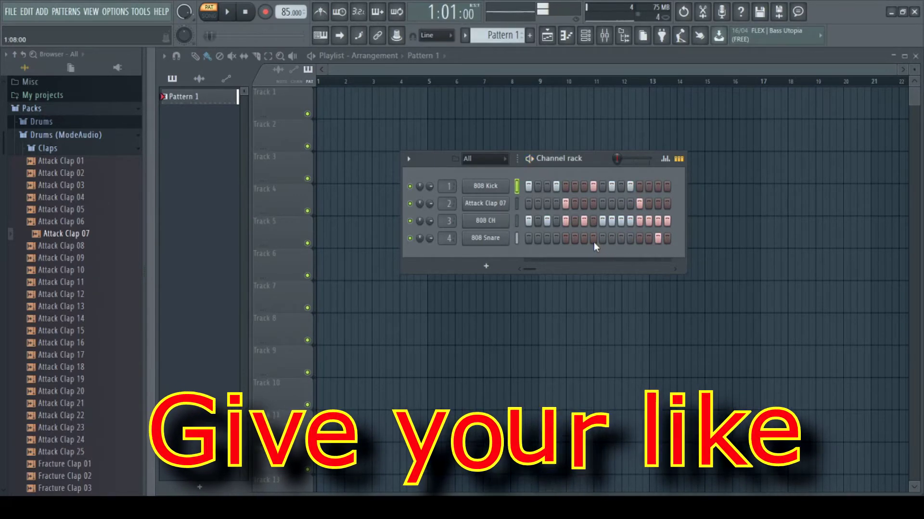
key("space")
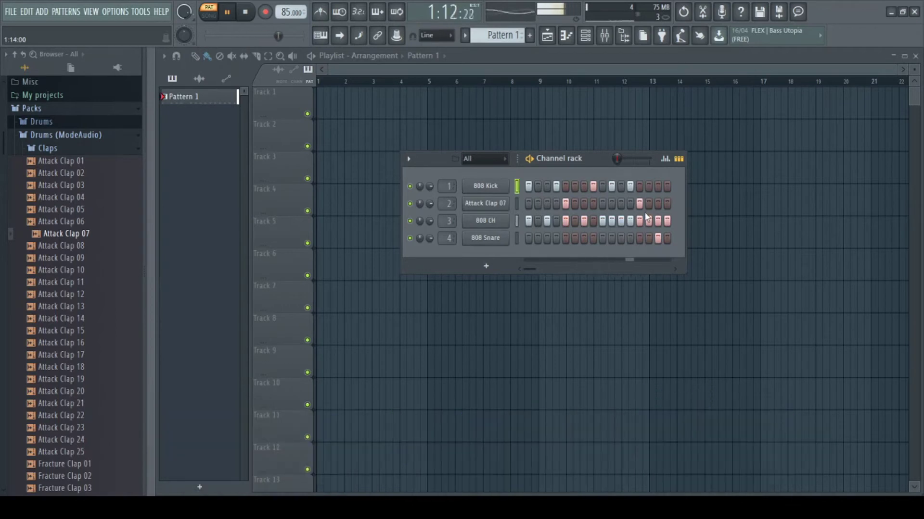
Step: Add an 808 Kick hit on step 13 and remove the one on step 14
left_click(640, 186)
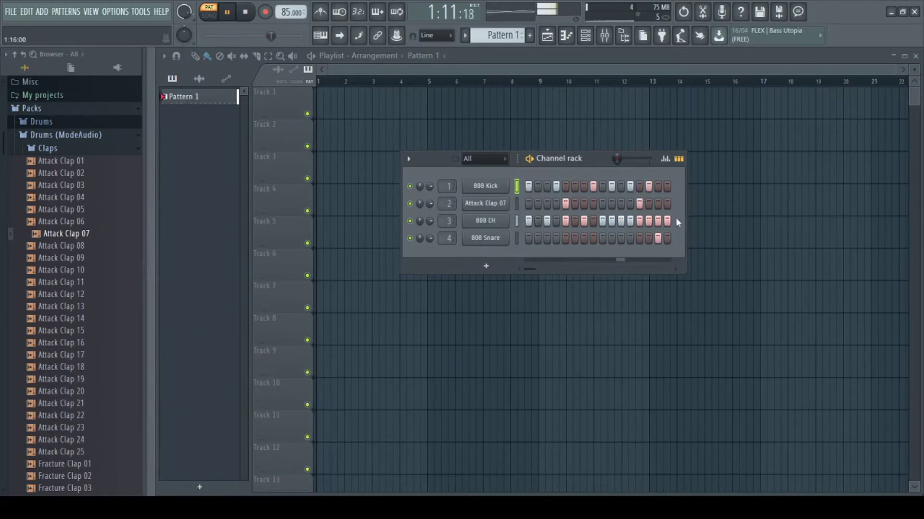
left_click(639, 187)
right_click(648, 189)
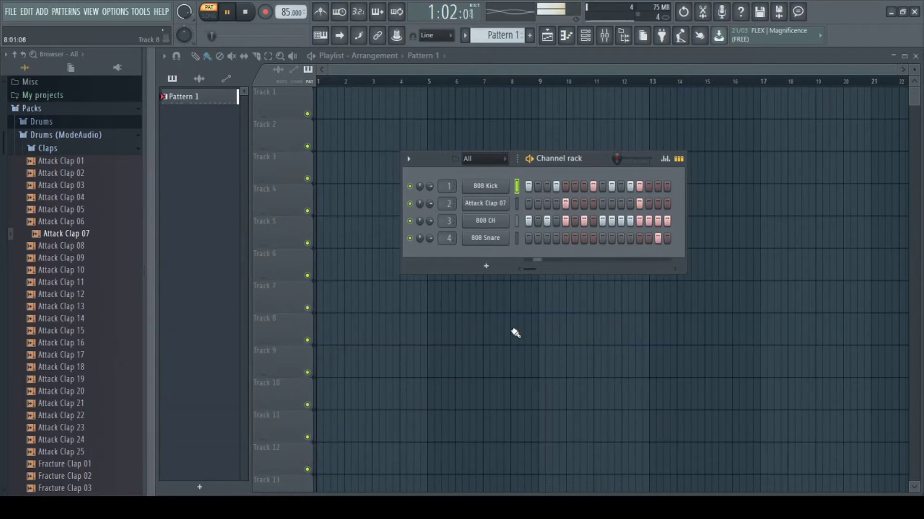
left_click(484, 187)
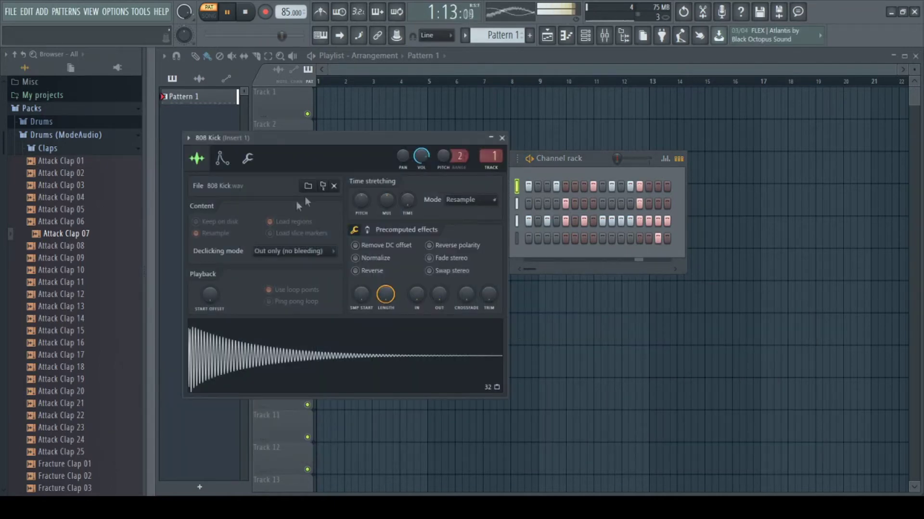
left_click(246, 160)
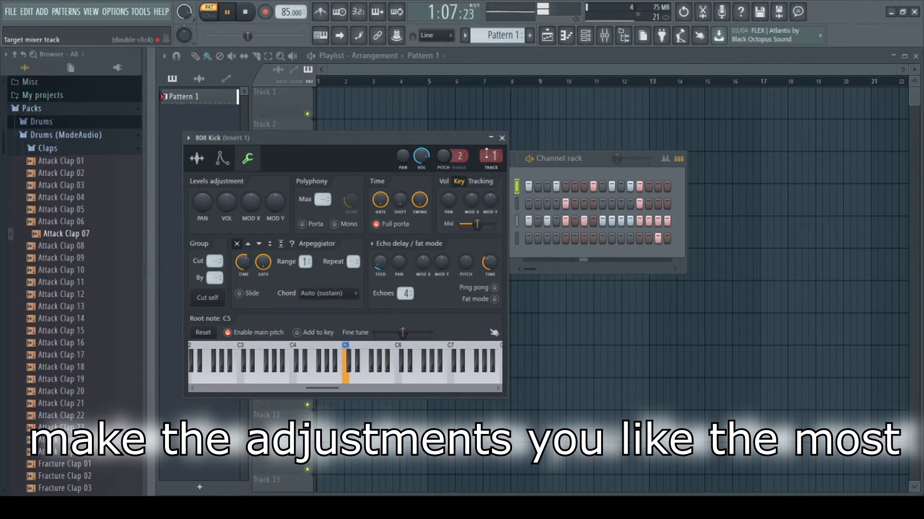
left_click(502, 138)
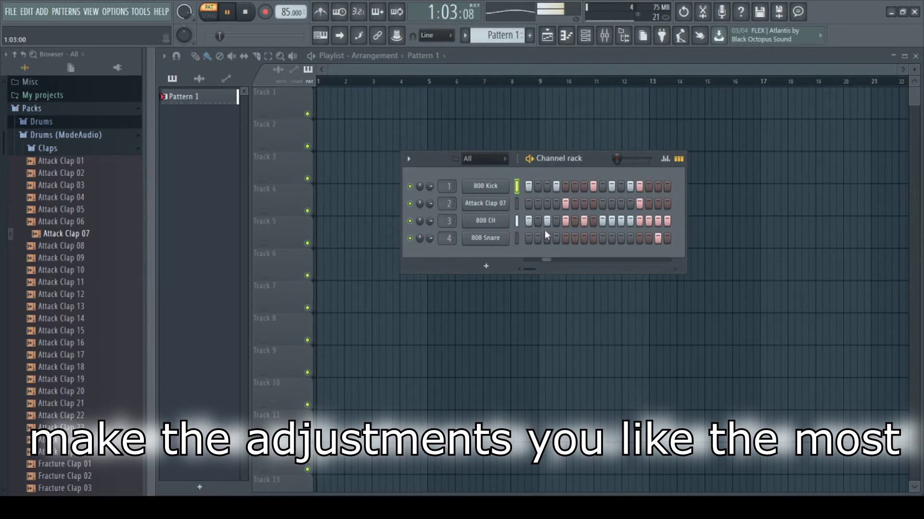
Step: Give the 808 CH channel a small amount of echo delay feedback, shorten its echo time, and close its settings
left_click(488, 222)
left_click(278, 189)
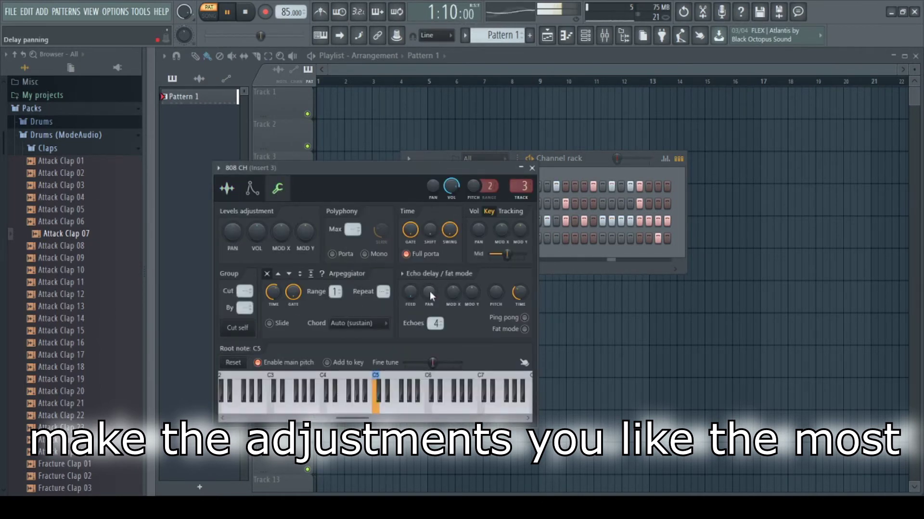
left_click_drag(409, 293, 409, 284)
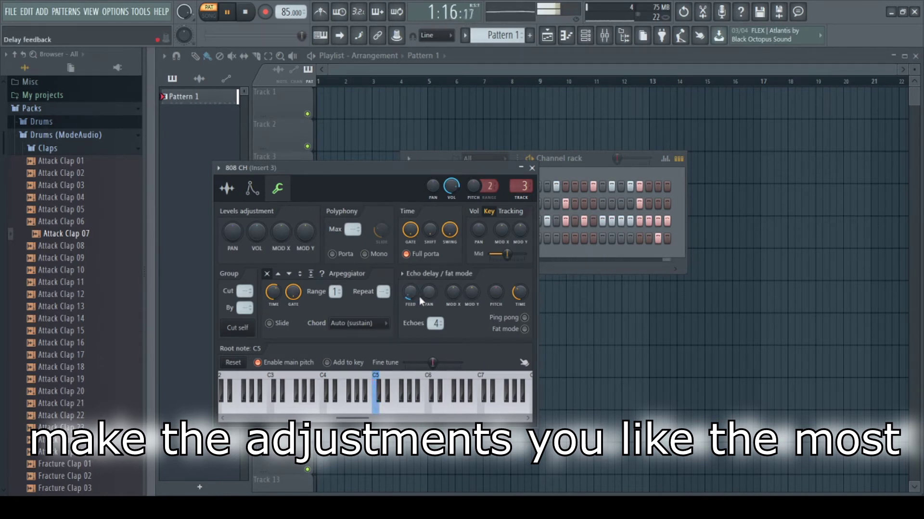
left_click_drag(409, 295, 408, 290)
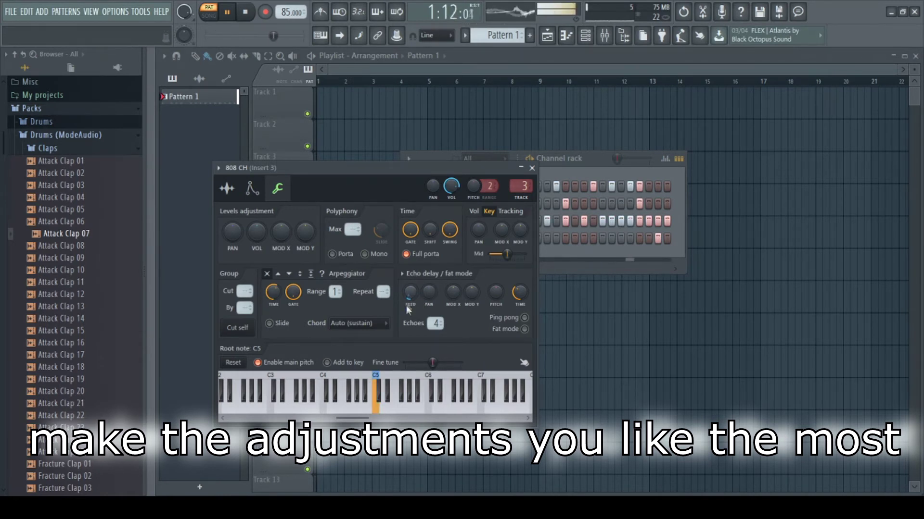
left_click_drag(408, 293, 408, 298)
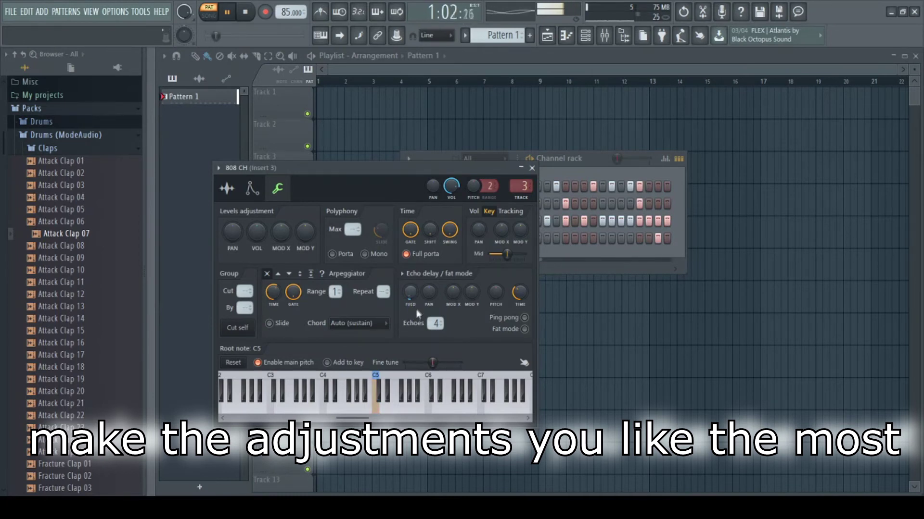
left_click_drag(519, 294, 519, 303)
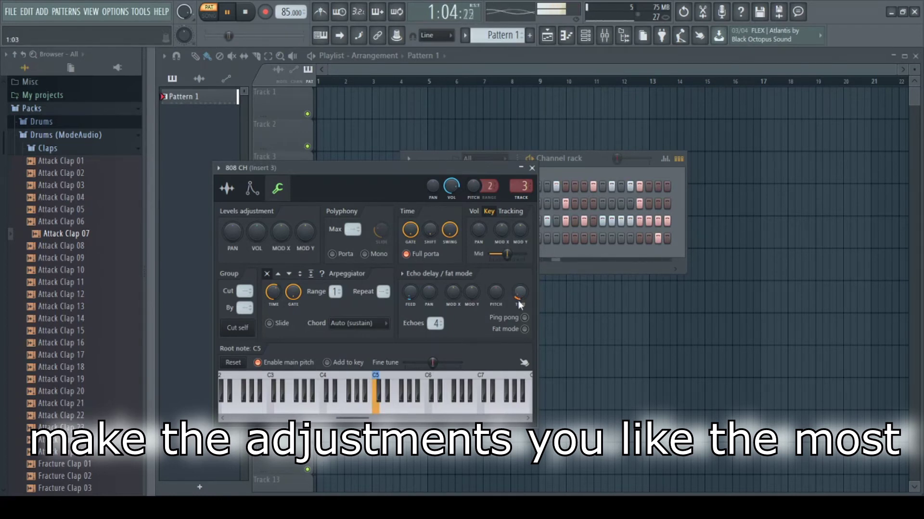
left_click(532, 167)
Step: Adjust the 808 Snare's Mod X level offset and set the mixer's Insert 4 fader to about 99%
left_click(485, 239)
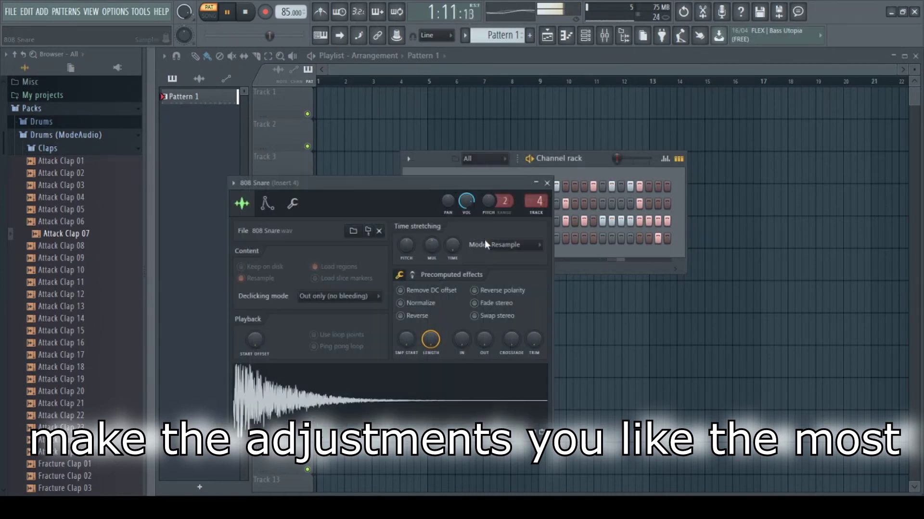
left_click(292, 203)
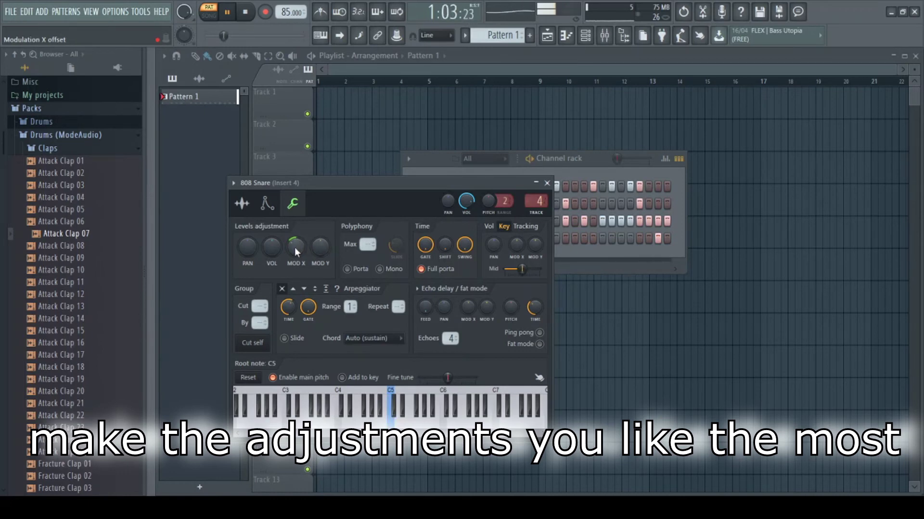
left_click(604, 35)
left_click_drag(312, 362, 312, 340)
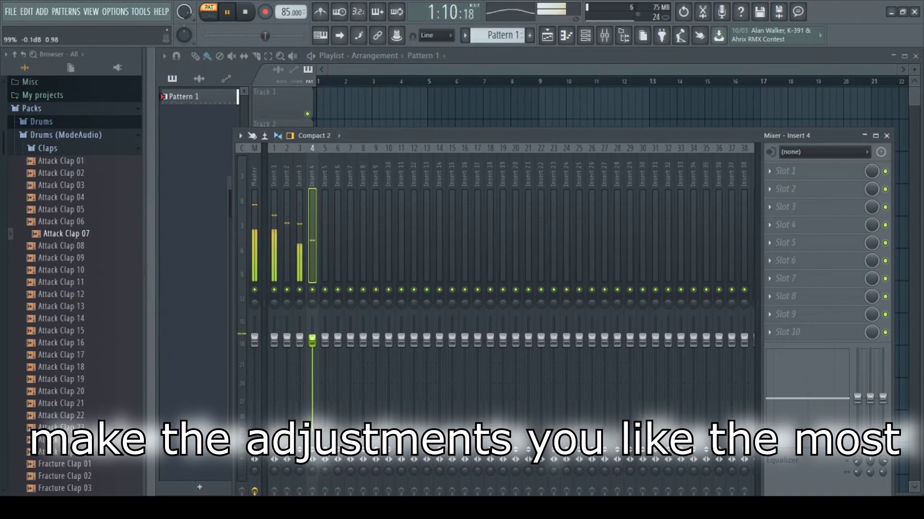
Step: Review the 808 Snare's levels and arpeggiator options in its channel settings and close them
key("F6")
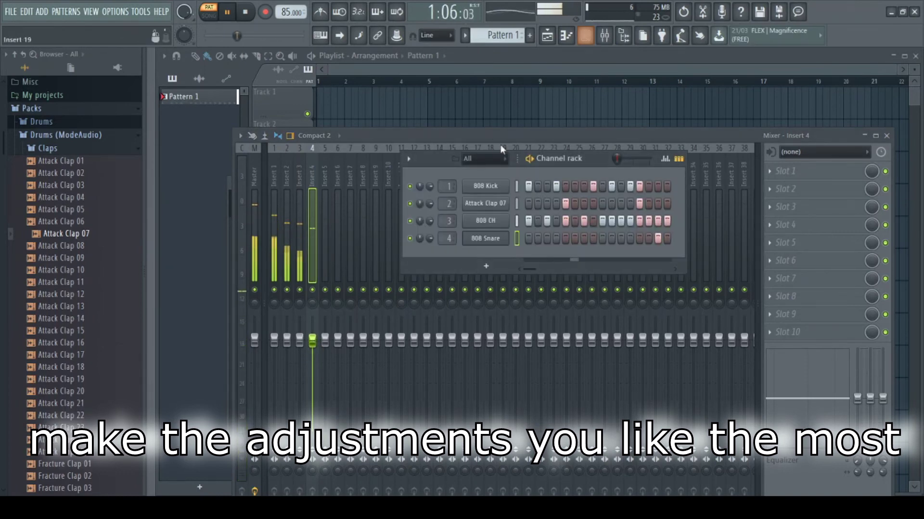
left_click(485, 238)
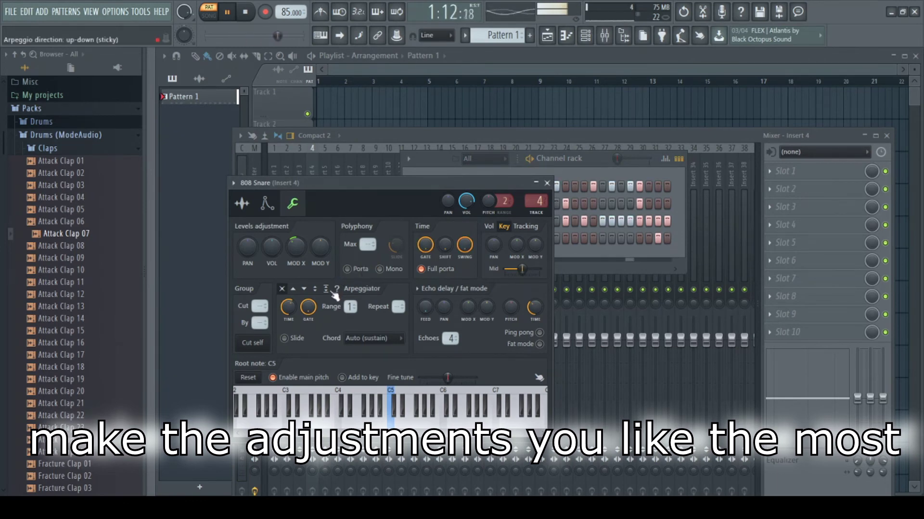
left_click(547, 183)
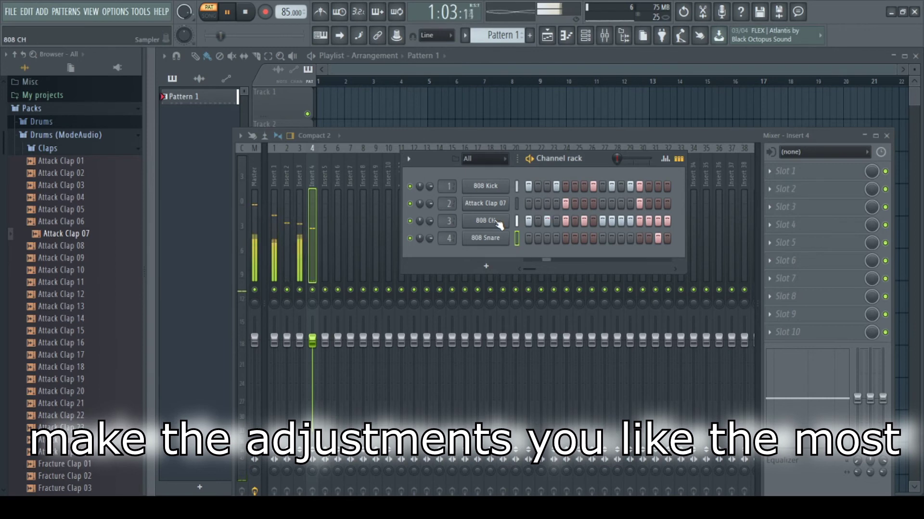
Step: Enable Attack Clap 07's volume envelope with attack and release at their minimum, leaving the release tension raised
left_click(485, 207)
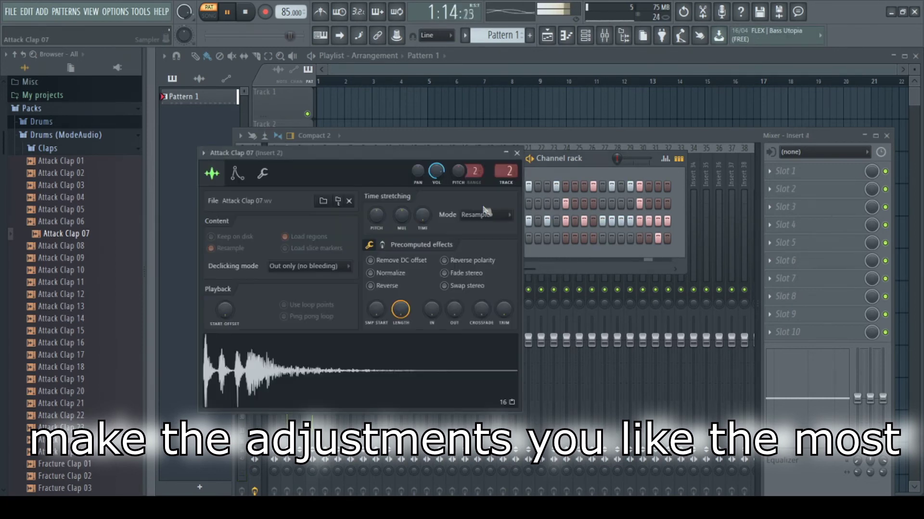
left_click(243, 179)
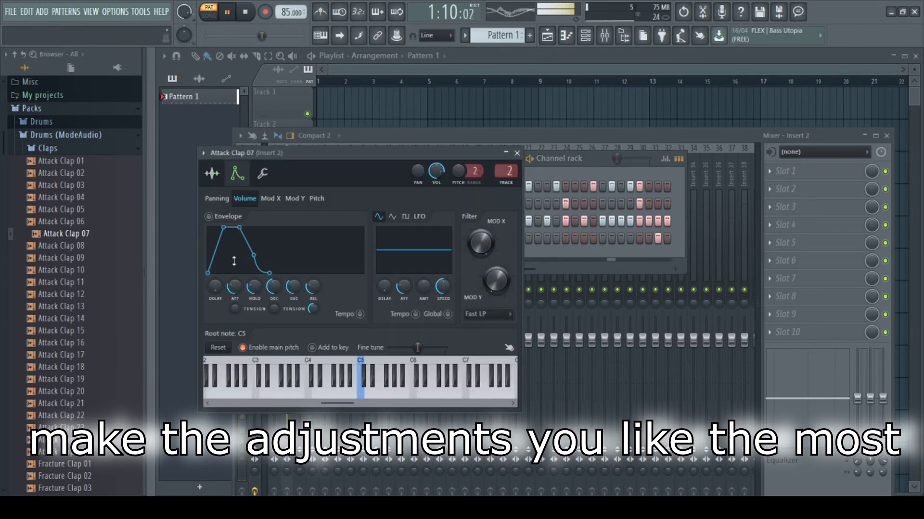
left_click_drag(234, 287, 235, 298)
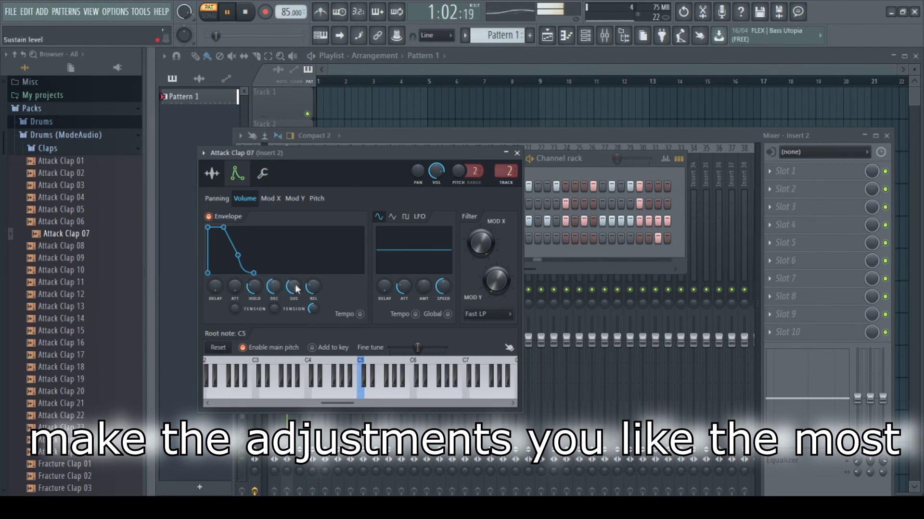
left_click_drag(313, 287, 313, 294)
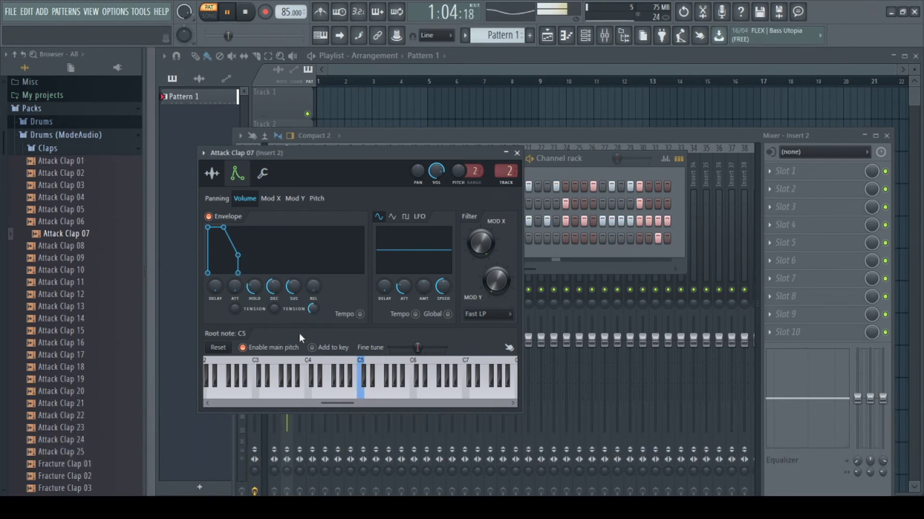
left_click_drag(312, 311, 313, 311)
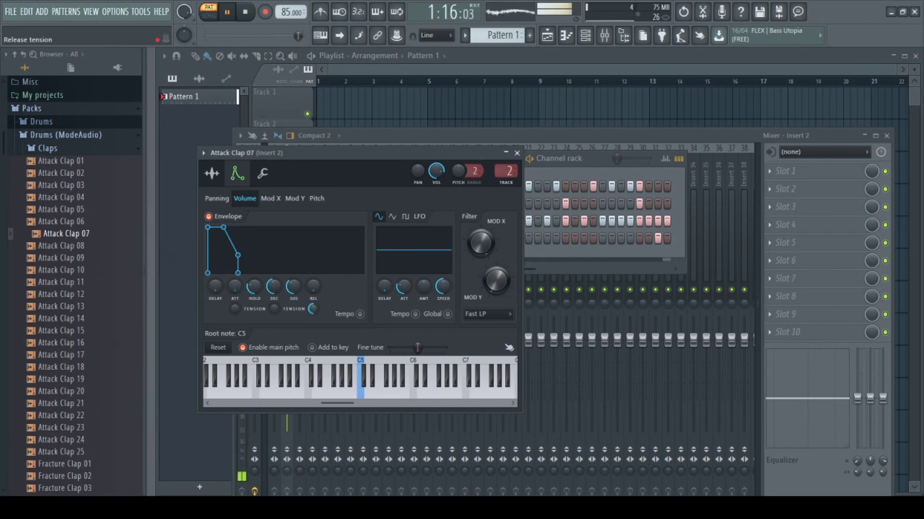